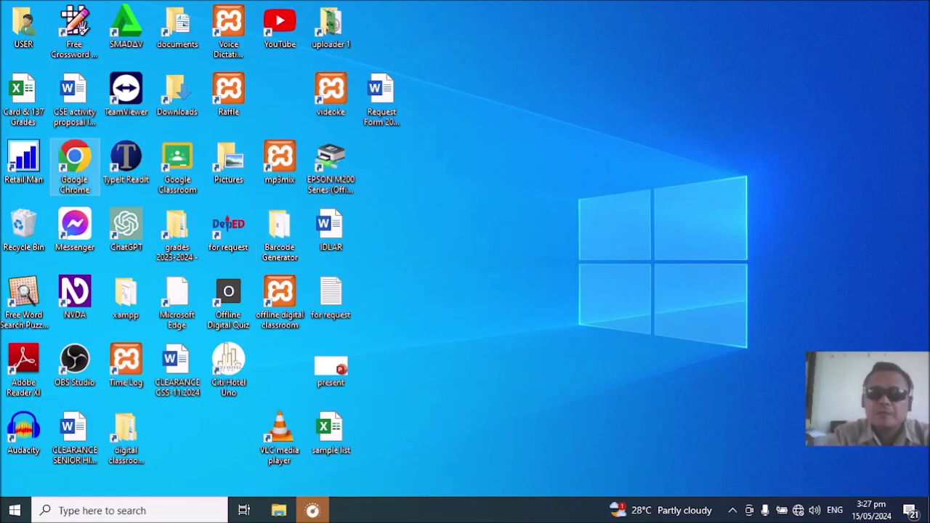
Launch Chrome from the desktop and load localhost/bingo, correcting the typos in the address.
double_click(74, 163)
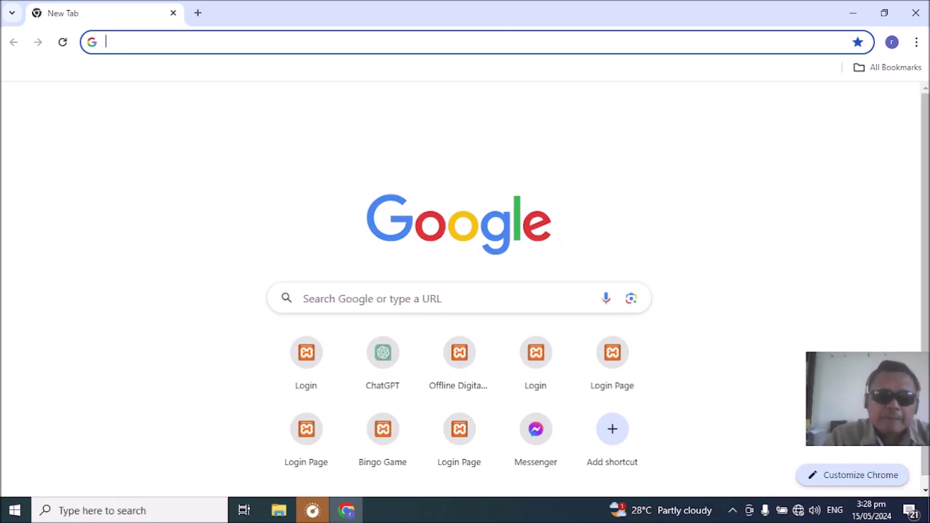
key(Down)
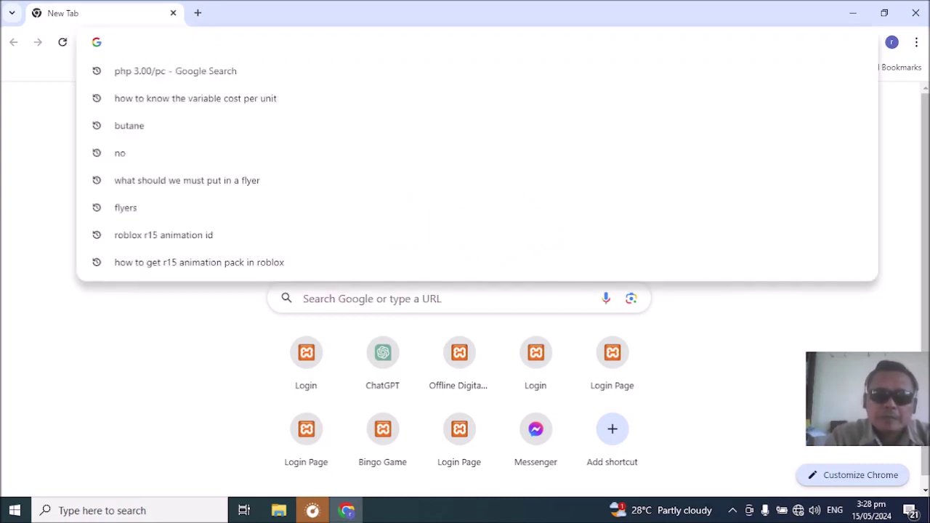
text(localhosgt/)
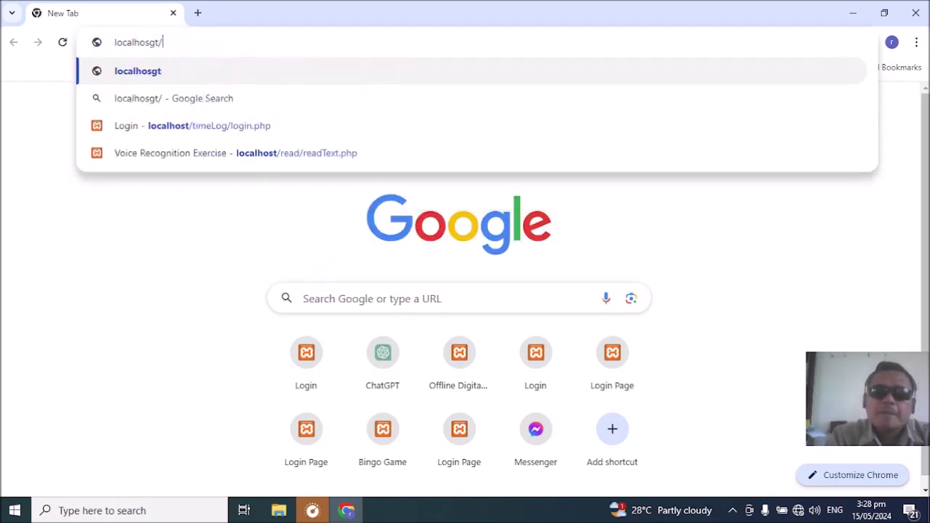
text(b)
key(BackSpace)
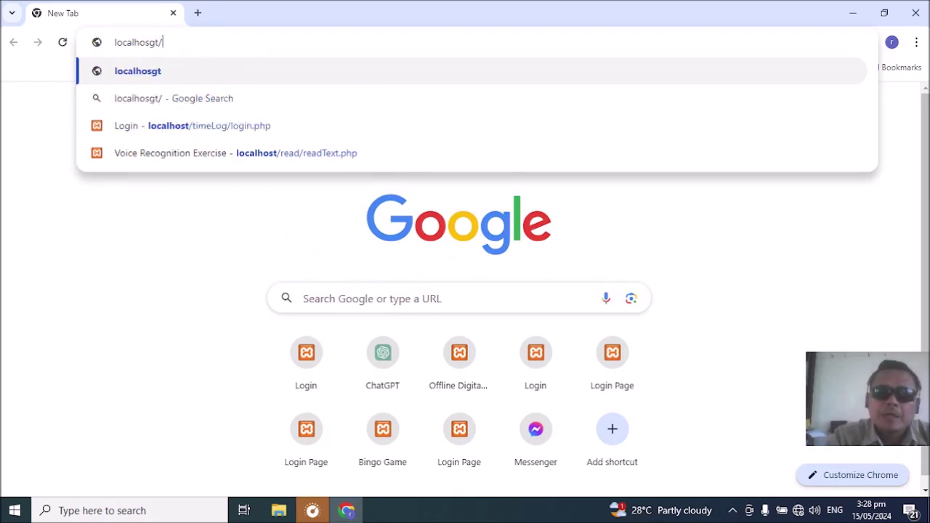
key(BackSpace)
key(BackSpace)
key(BackSpace)
key(BackSpace)
key(BackSpace)
key(BackSpace)
key(BackSpace)
key(BackSpace)
key(BackSpace)
key(BackSpace)
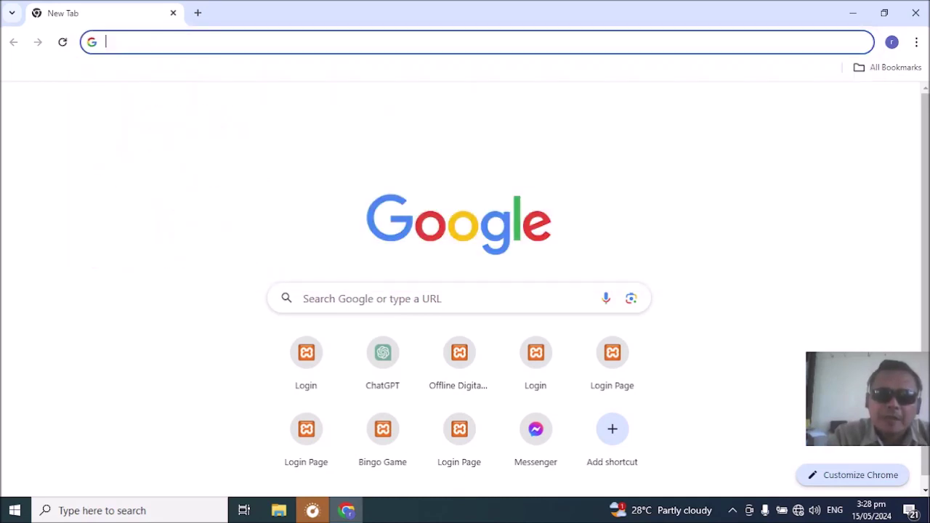
text(o)
key(BackSpace)
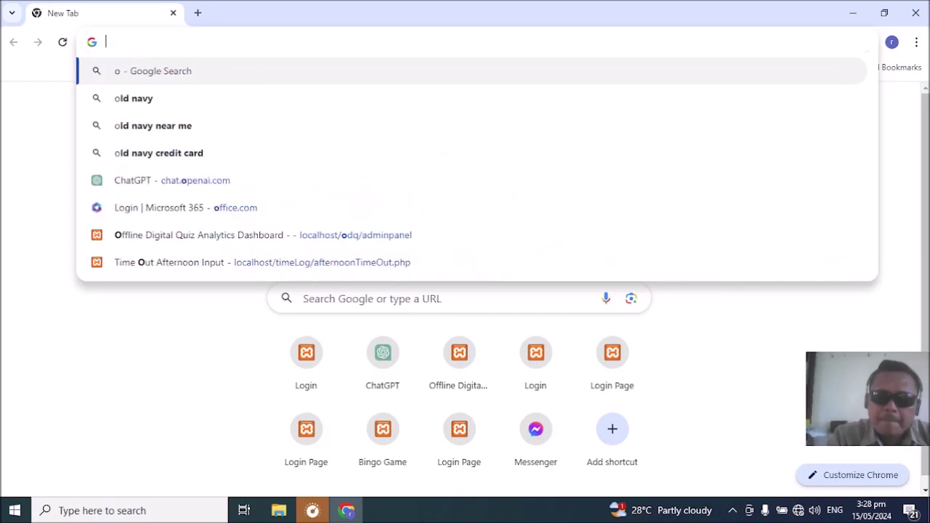
key(BackSpace)
text(localhost/)
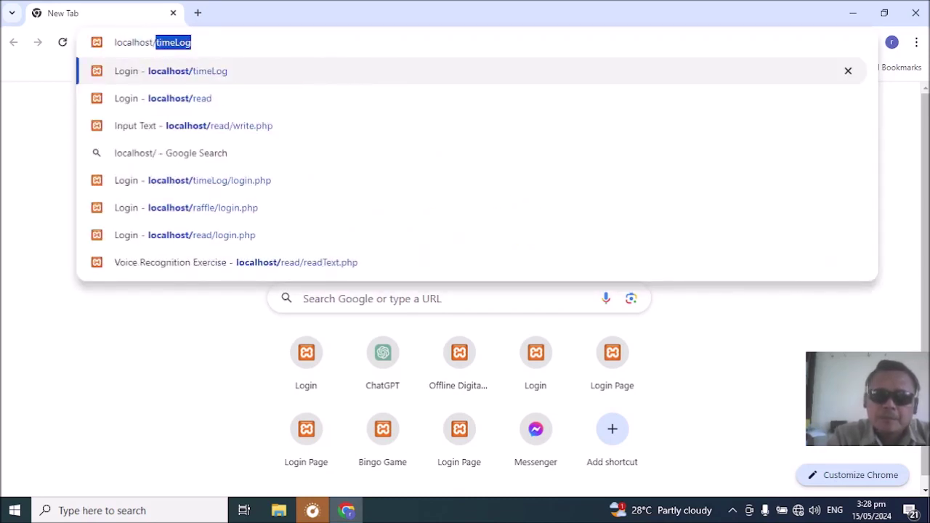
text(bn)
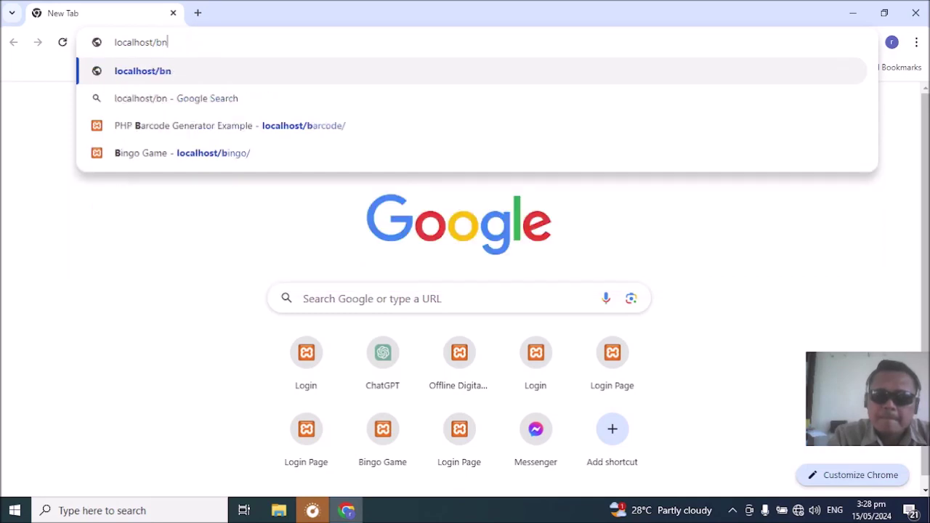
text(go)
key(BackSpace)
key(BackSpace)
key(BackSpace)
key(BackSpace)
key(BackSpace)
key(BackSpace)
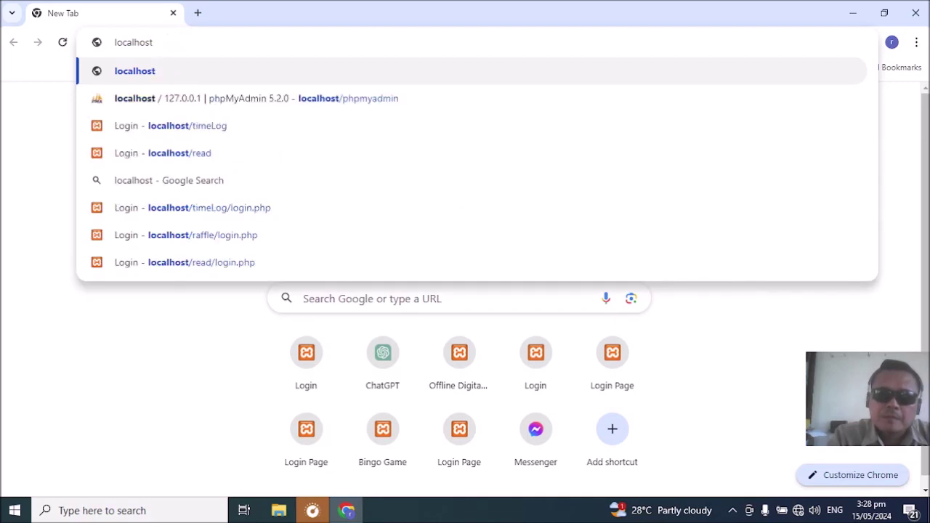
text(/b)
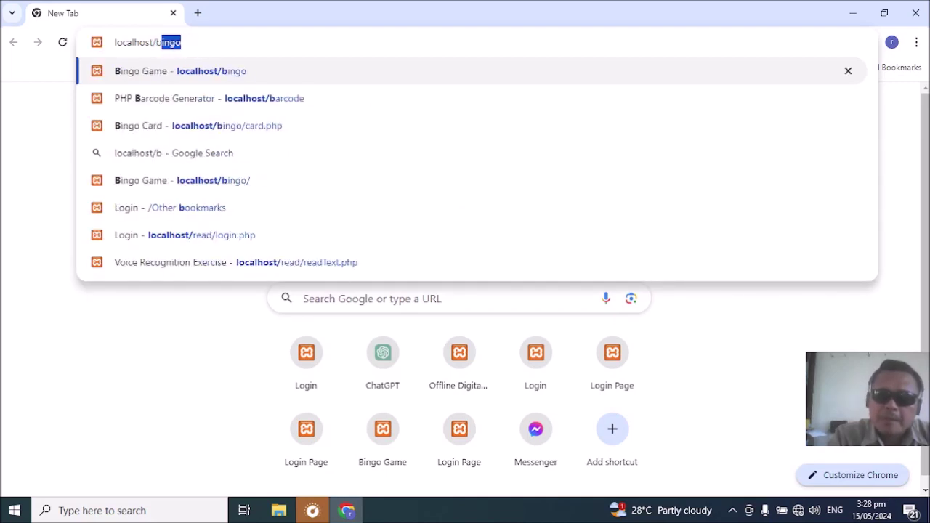
text(ingo)
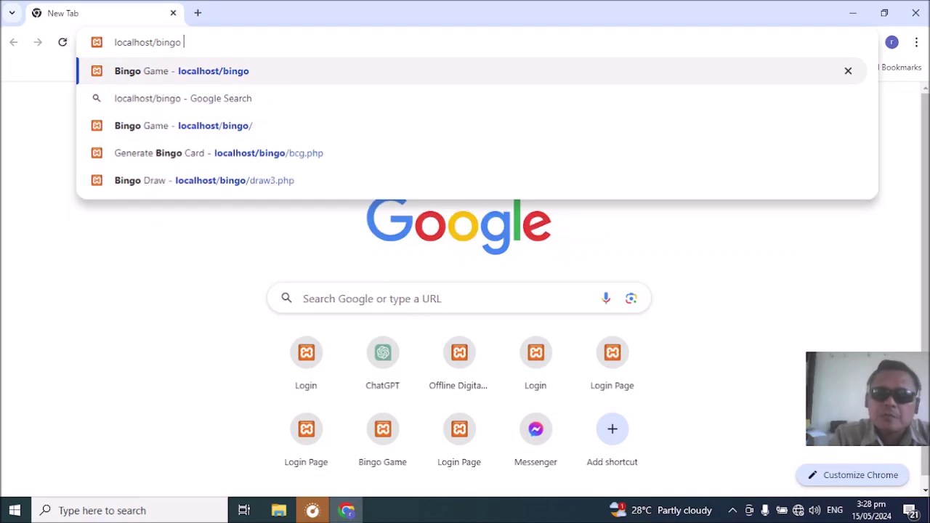
key(Return)
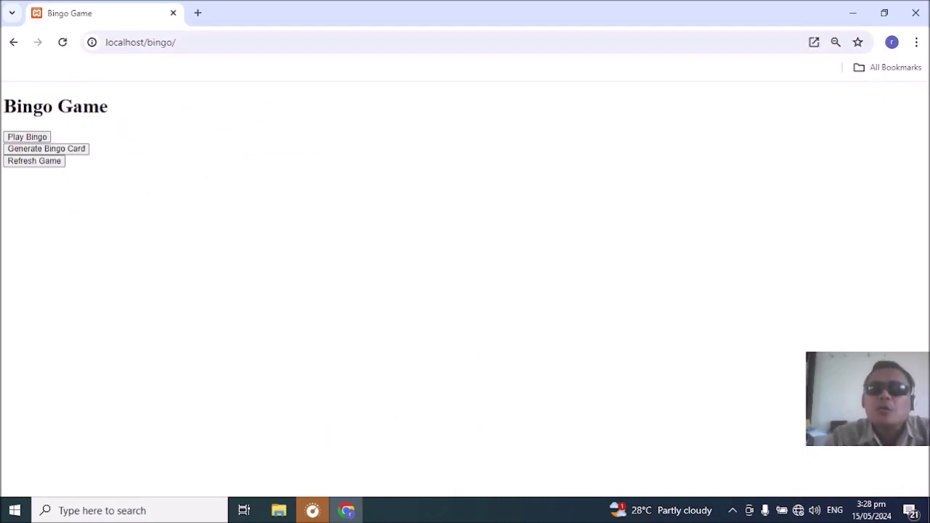
key(Tab)
key(Tab)
key(Tab)
key(Tab)
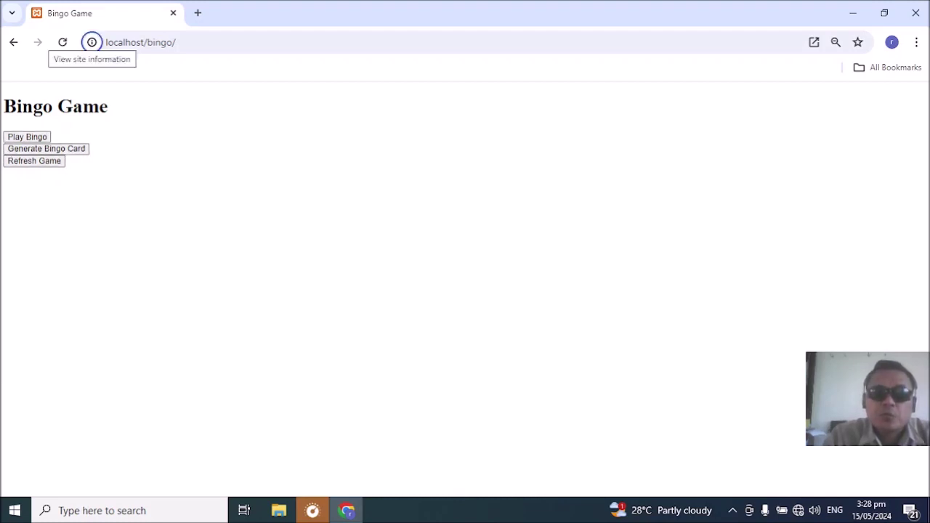
key(Tab)
key(Tab)
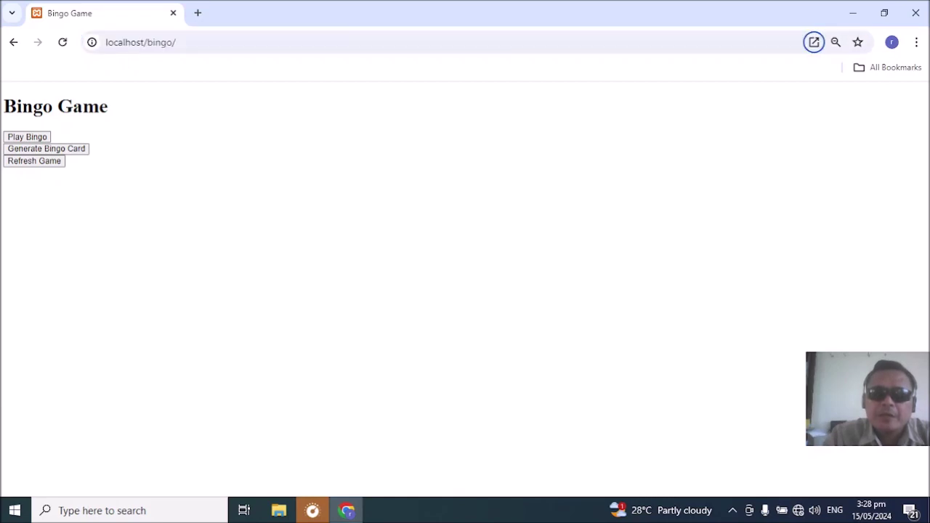
key(Tab)
key(Tab)
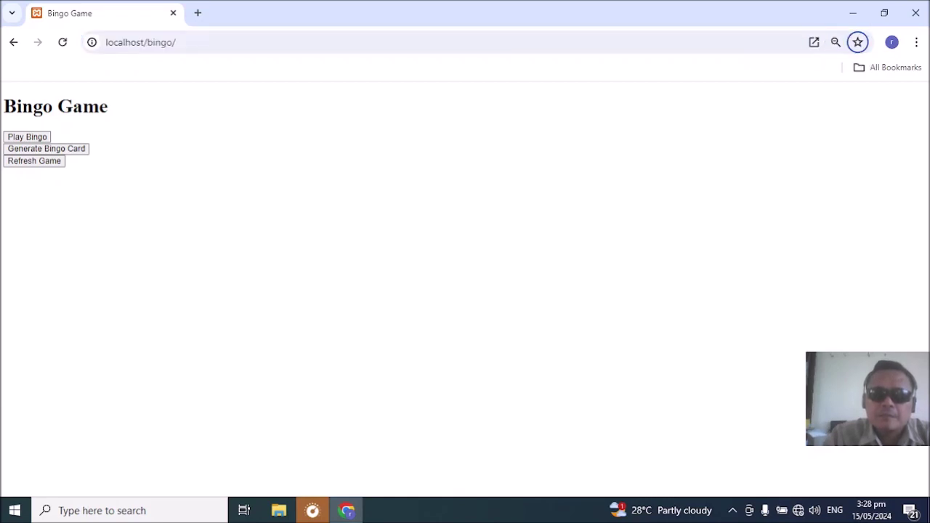
key(Tab)
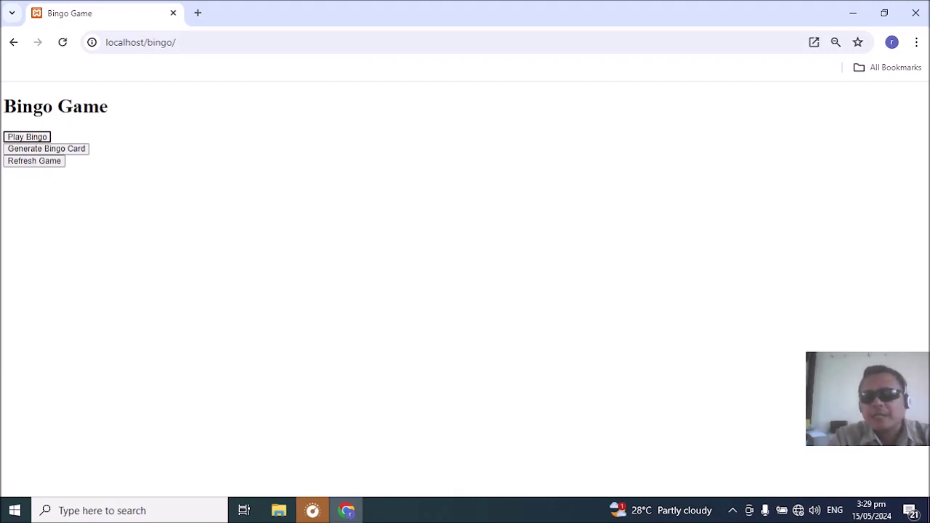
key(alt)
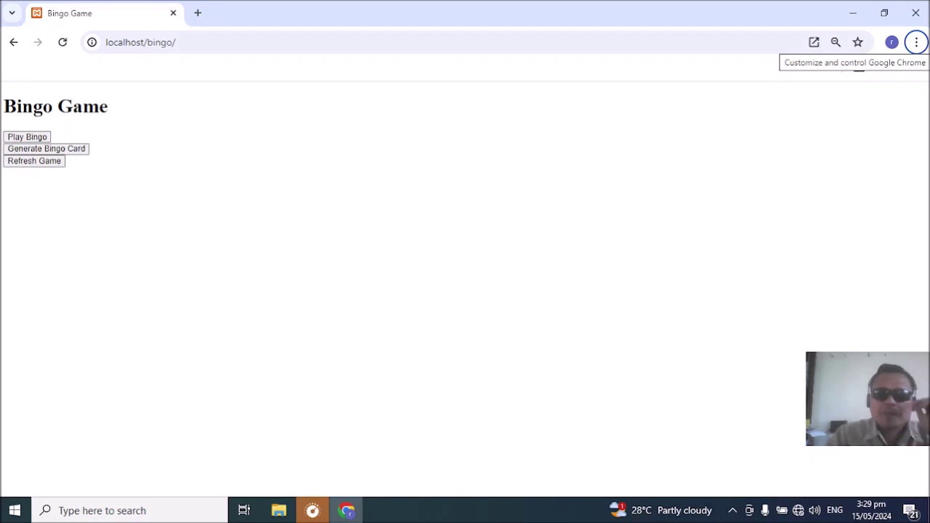
Open Chrome's ⋮ menu and move down to the Save and share entry.
key(Return)
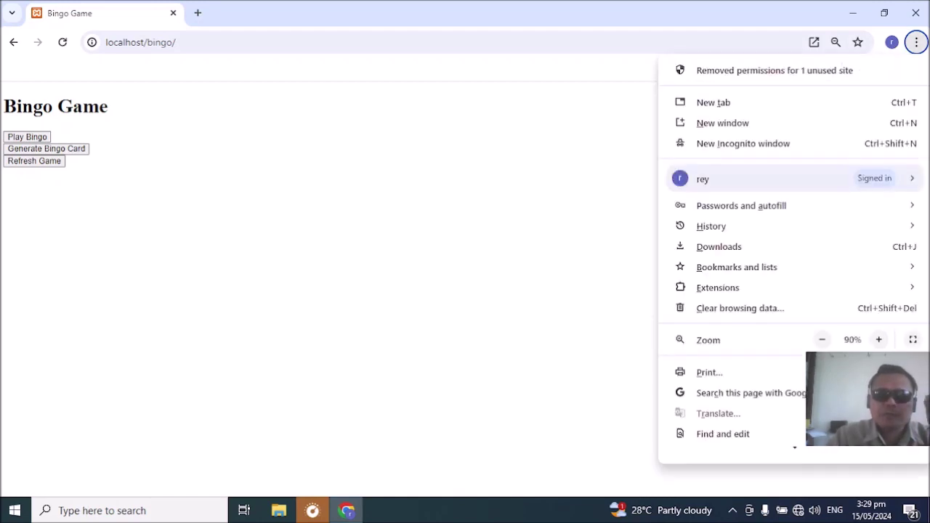
key(Down)
key(Down)
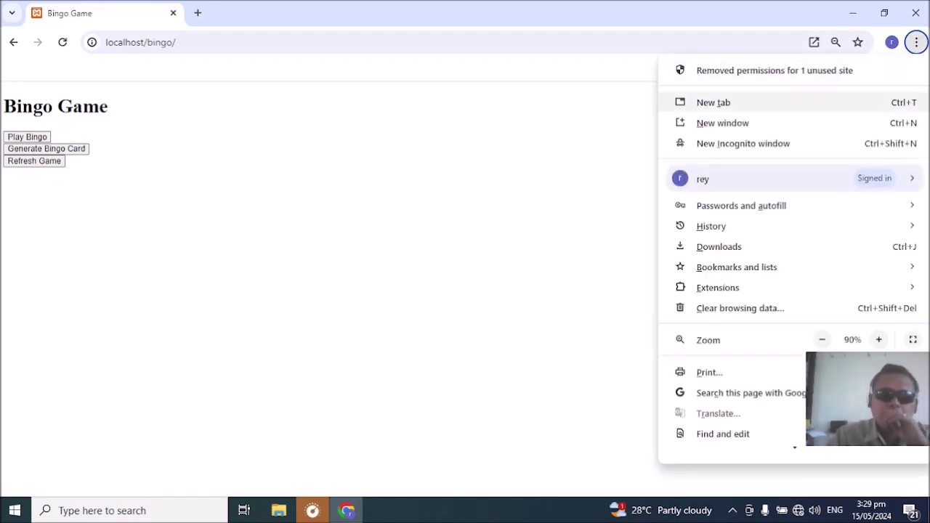
key(Down)
key(Down)
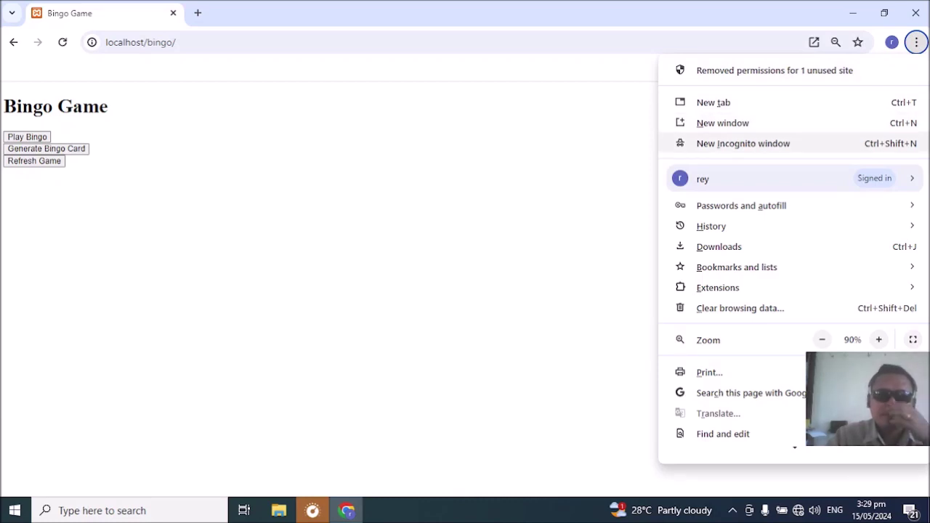
key(Down)
key(Down)
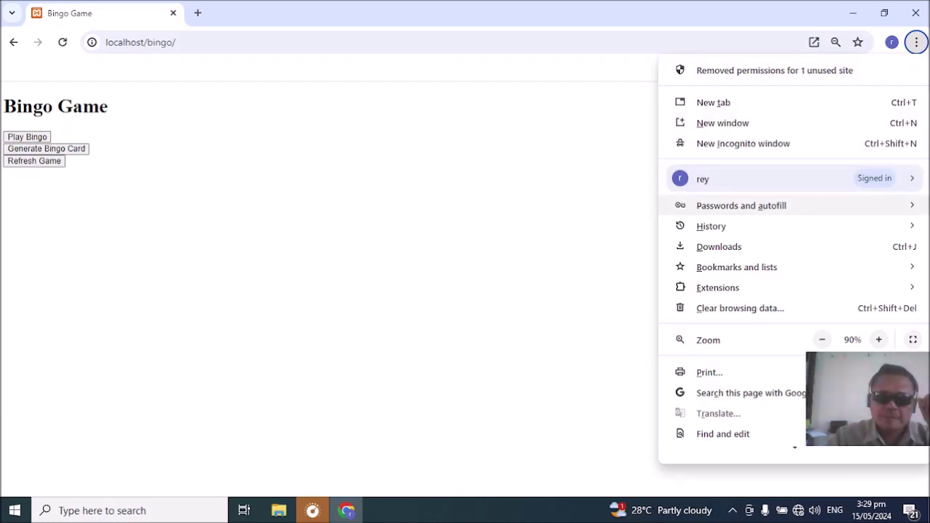
key(Down)
key(Down)
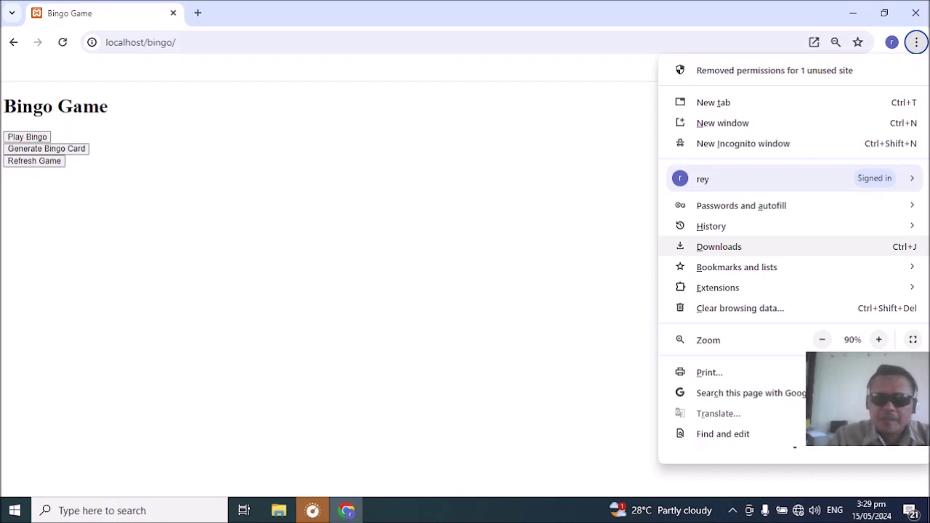
key(Down)
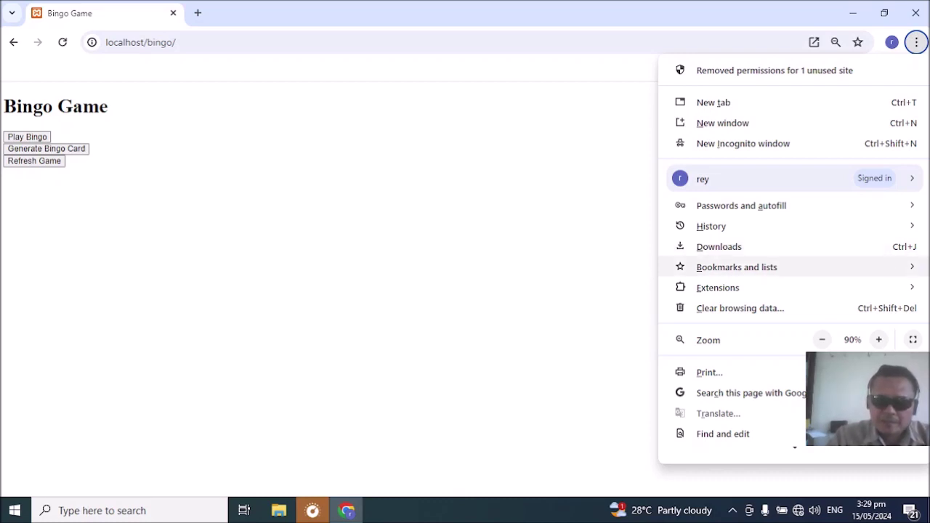
key(Down)
key(Down)
key(Down)
key(Right)
key(Right)
key(Down)
key(Down)
key(Down)
key(Down)
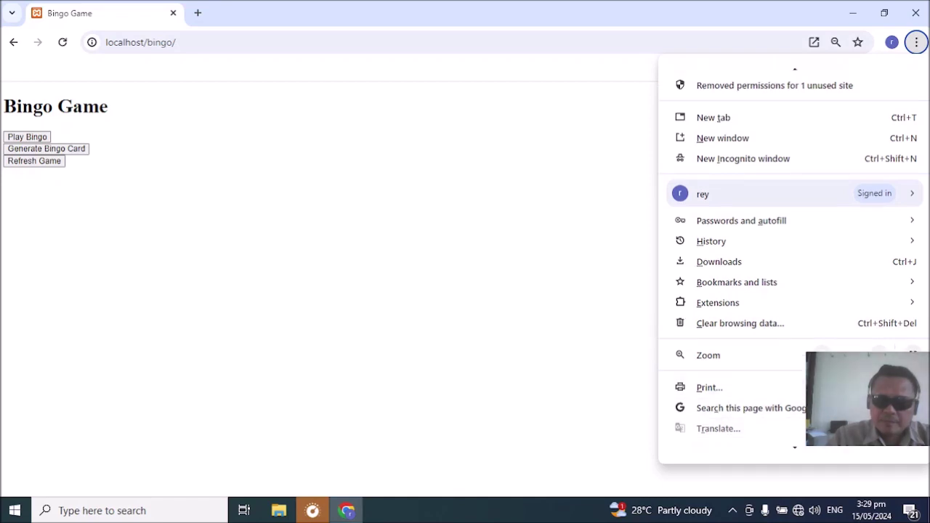
key(Down)
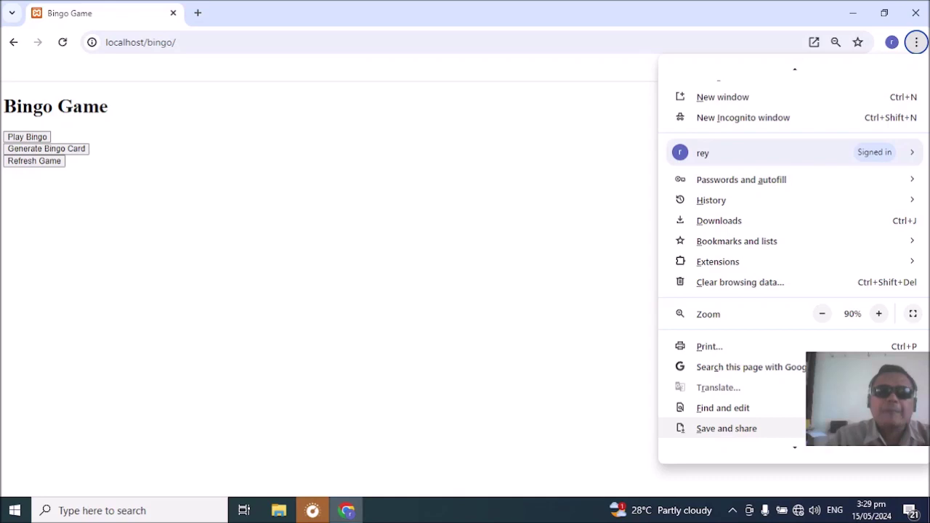
Choose Create shortcut… from the Save and share submenu for the Bingo Game page.
key(Right)
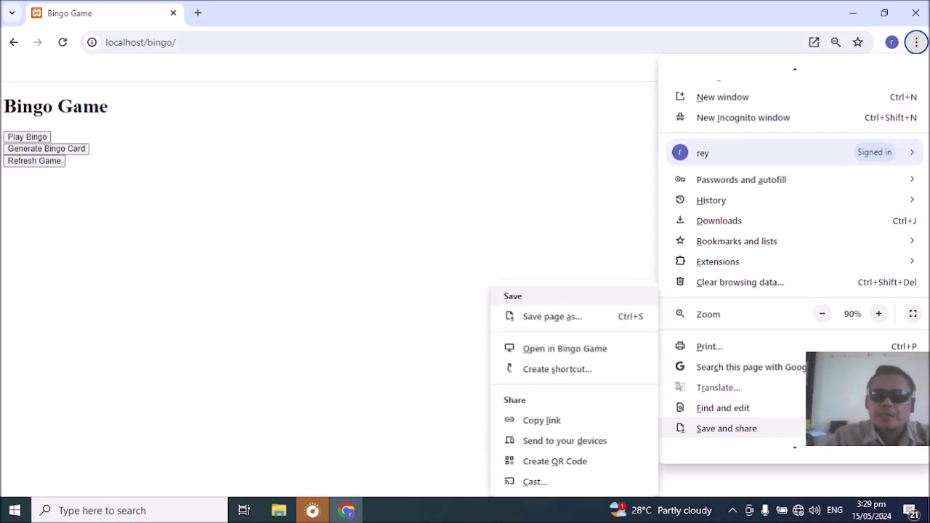
key(Down)
key(Down)
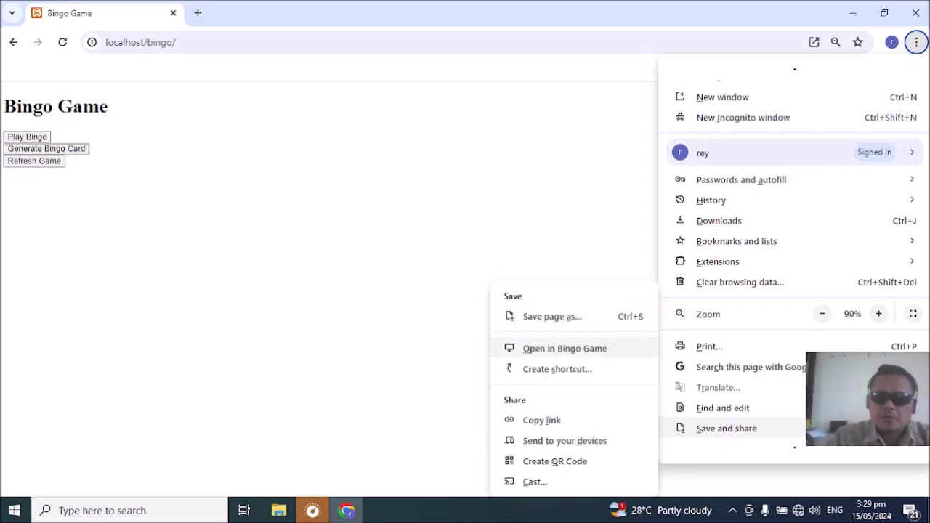
key(Down)
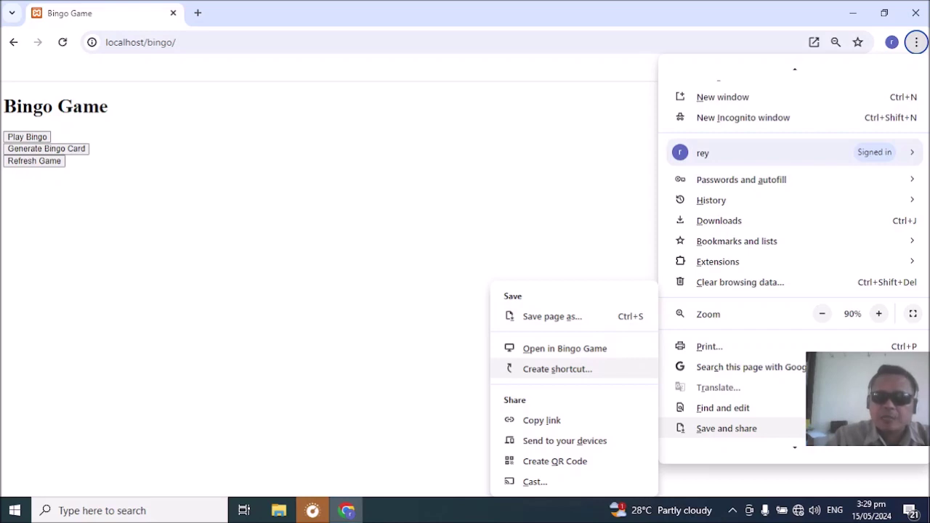
key(Return)
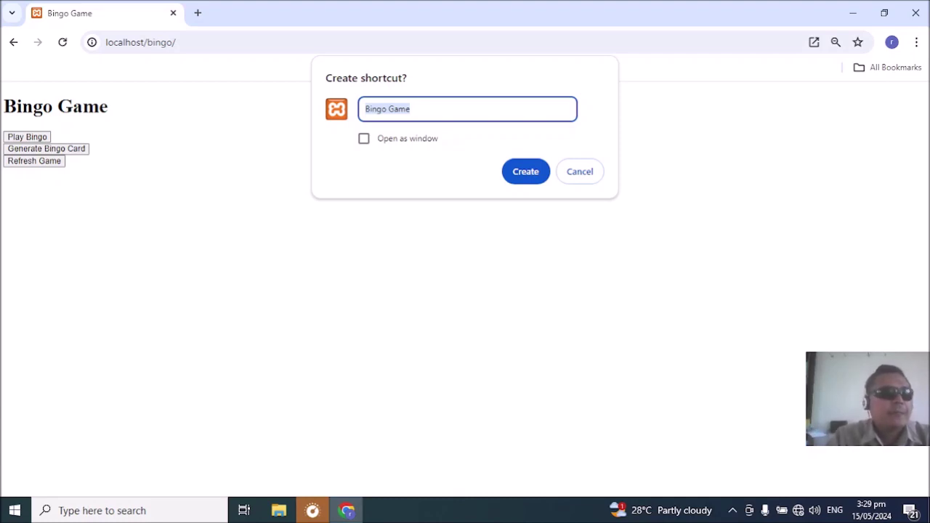
Tick 'Open as window' and create the Bingo Game shortcut.
key(Tab)
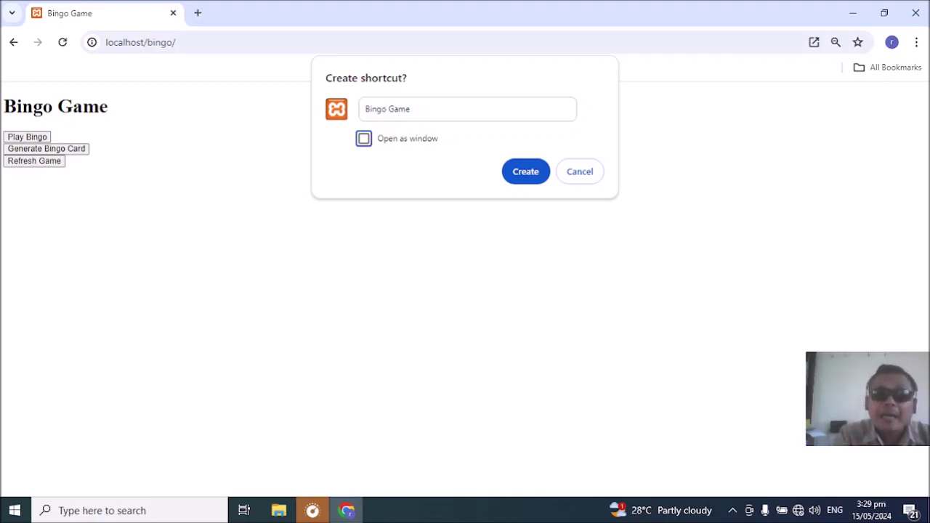
key(space)
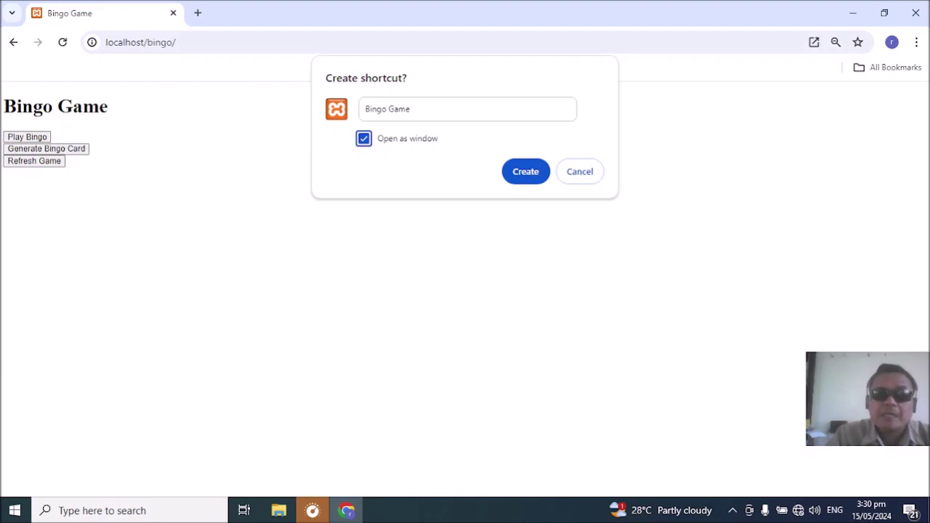
key(Tab)
key(Return)
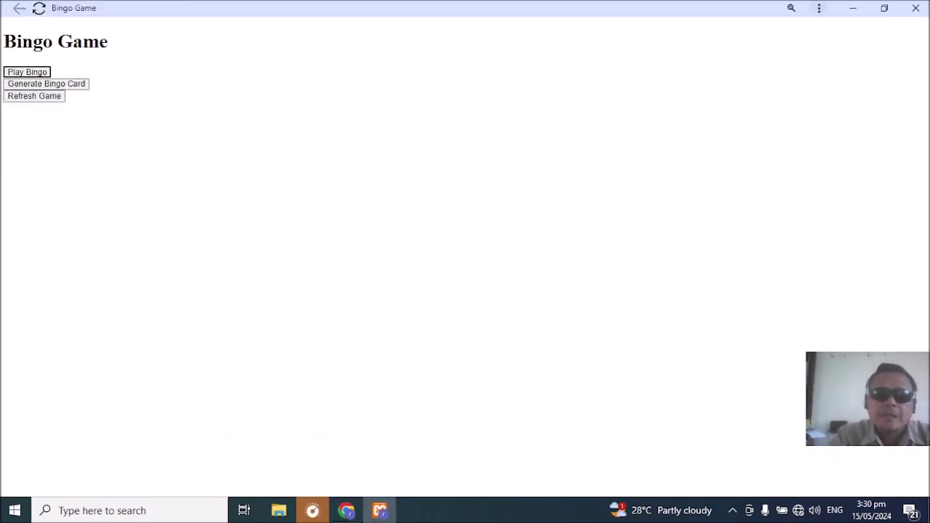
Close the Bingo Game app window and the remaining Chrome window to reveal the desktop.
key(ctrl+t)
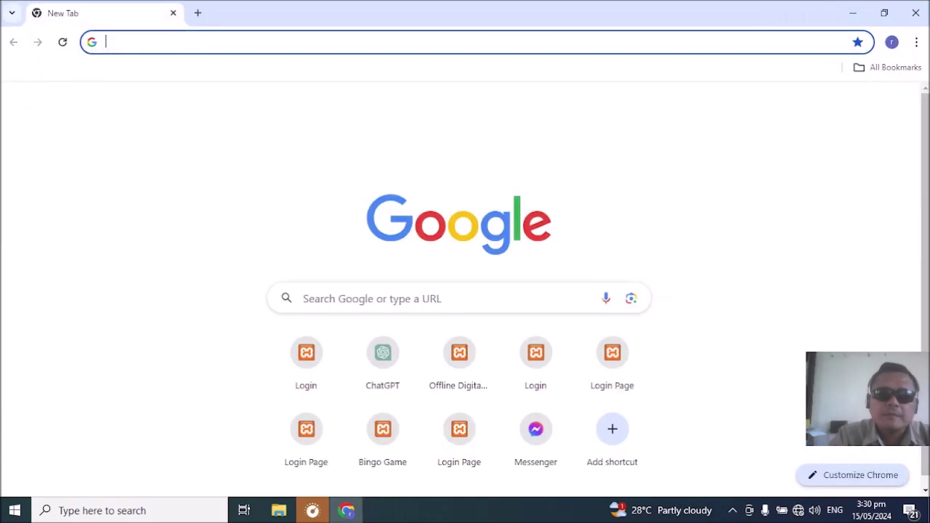
key(ctrl+w)
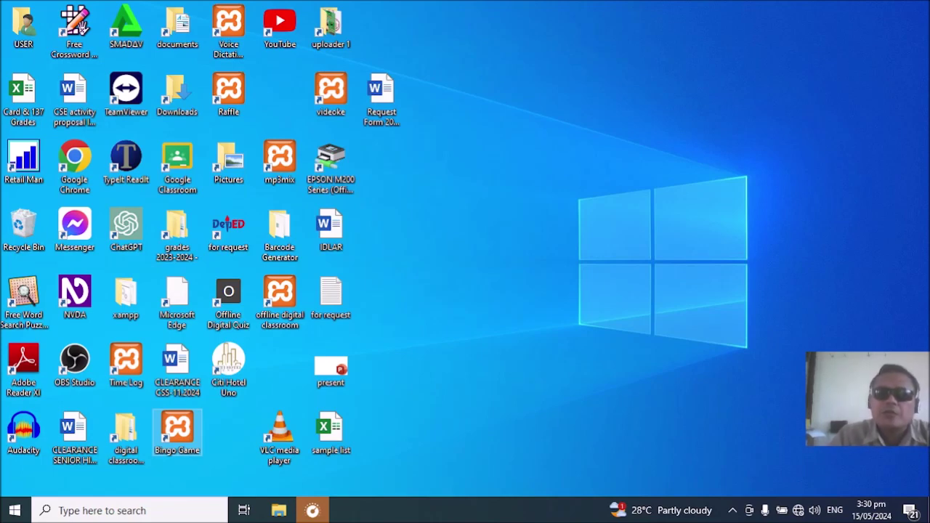
Launch the Bingo Game desktop shortcut to open localhost/bingo as a standalone window.
double_click(177, 430)
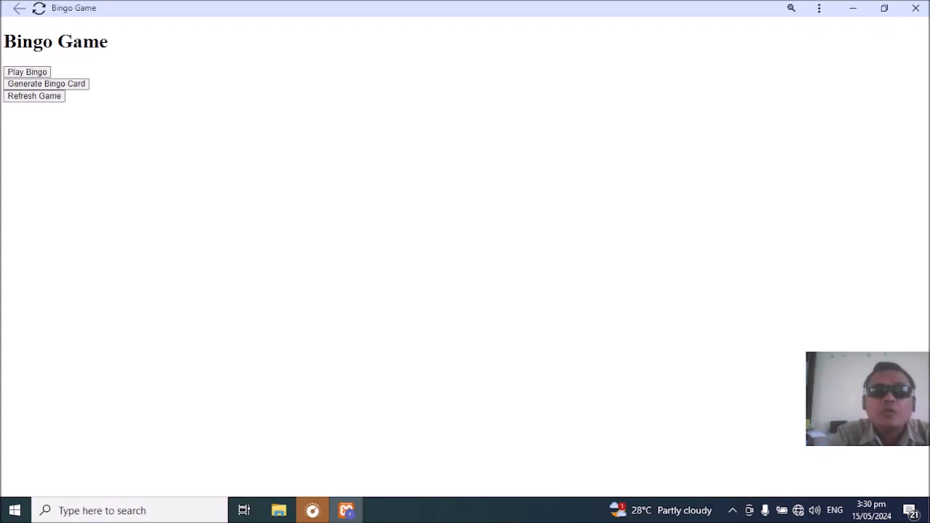
click(34, 96)
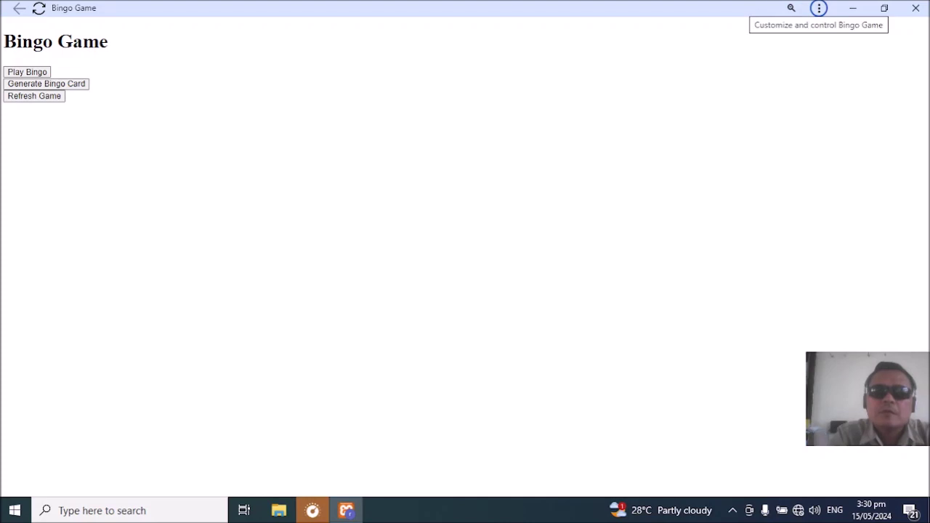
click(27, 72)
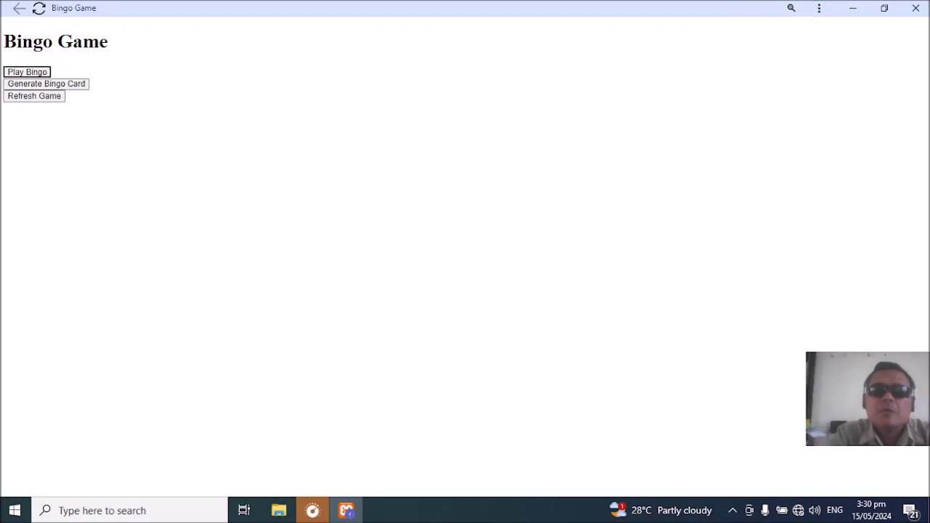